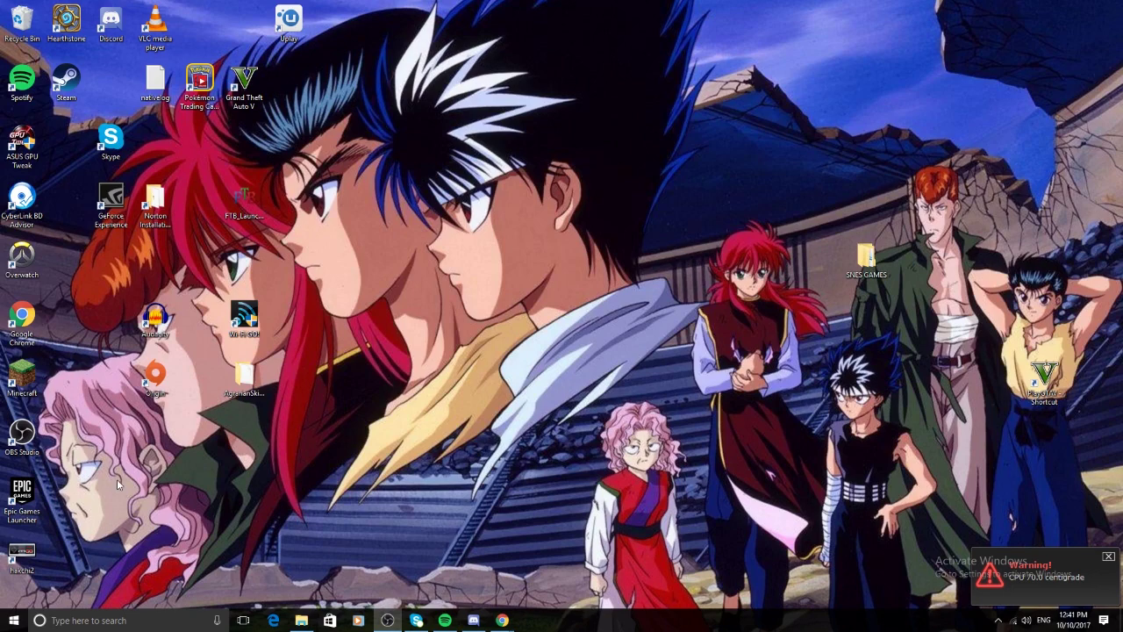
Launch hakchi2 and add the Spider-Man & Venom - Separation Anxiety game archive from the SNES GAMES folder.
{"action": "double_click", "coordinate": [23, 553]}
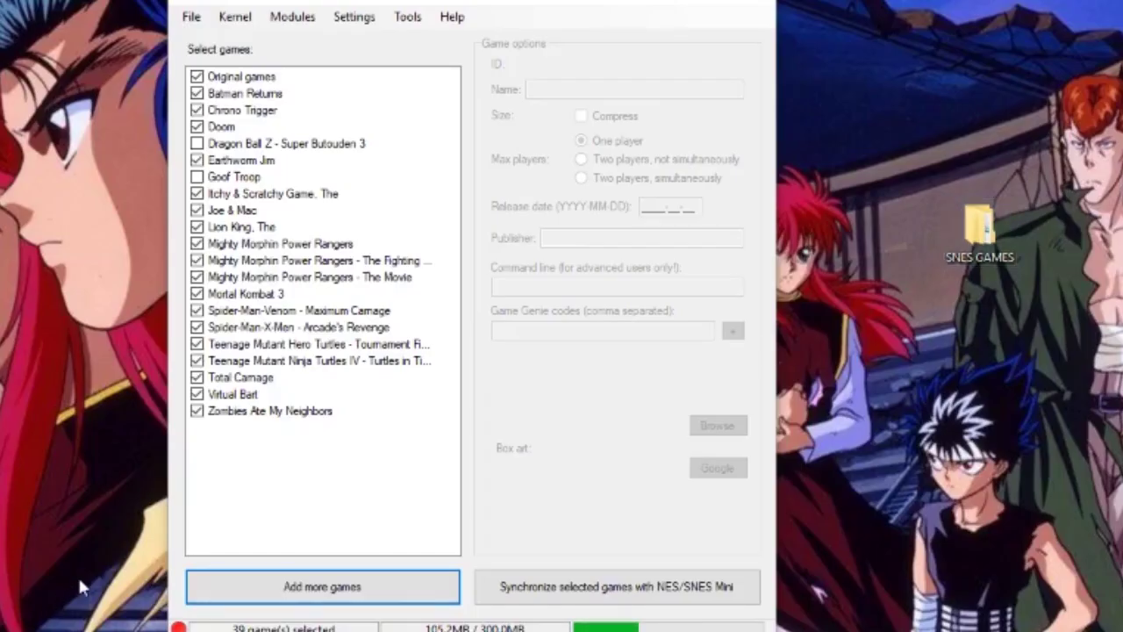
{"action": "left_click", "coordinate": [313, 586]}
{"action": "scroll", "coordinate": [502, 414], "scroll_direction": "down", "scroll_amount": 2}
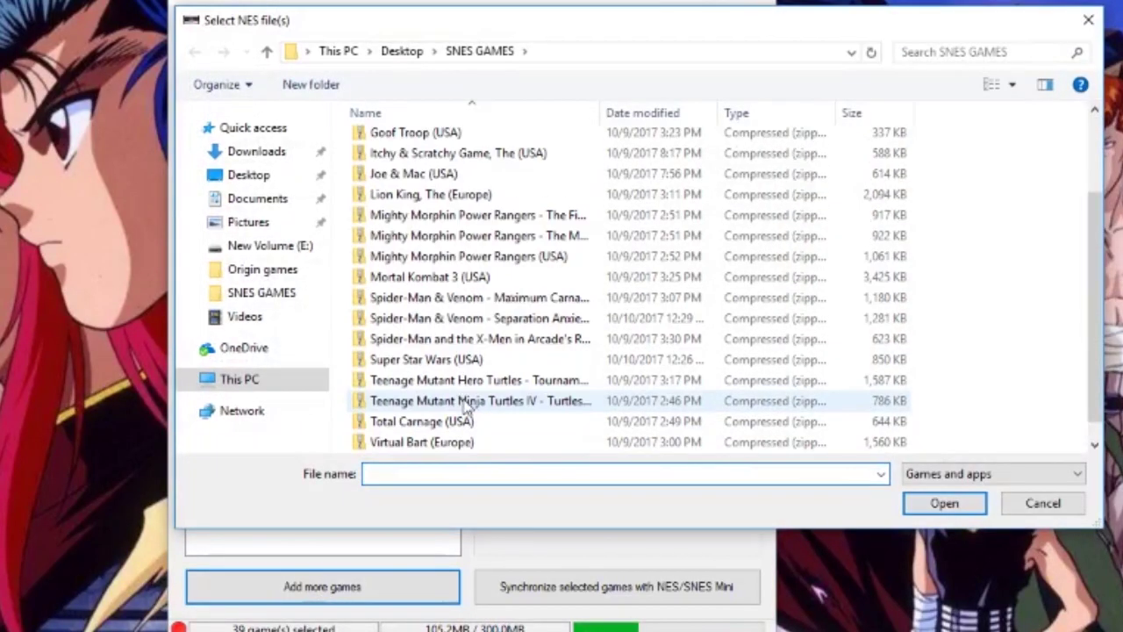
{"action": "double_click", "coordinate": [441, 323]}
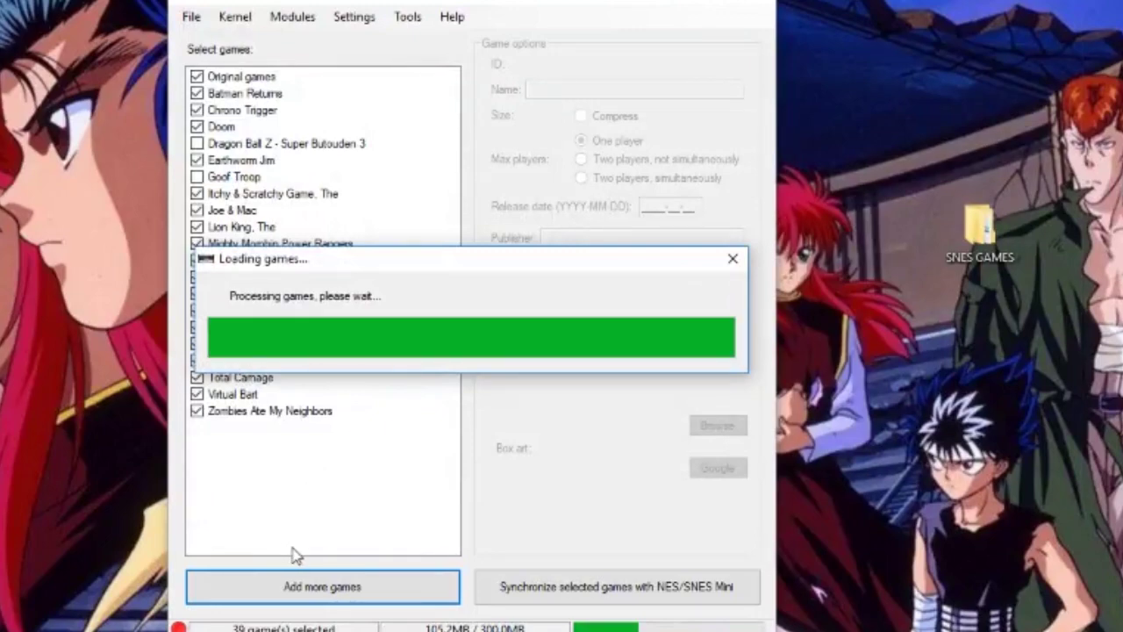
Add the Super Star Wars (USA) game and give it a Super Nintendo cover from Google Images as box art.
{"action": "left_click", "coordinate": [268, 594]}
{"action": "scroll", "coordinate": [447, 400], "scroll_direction": "down", "scroll_amount": 2}
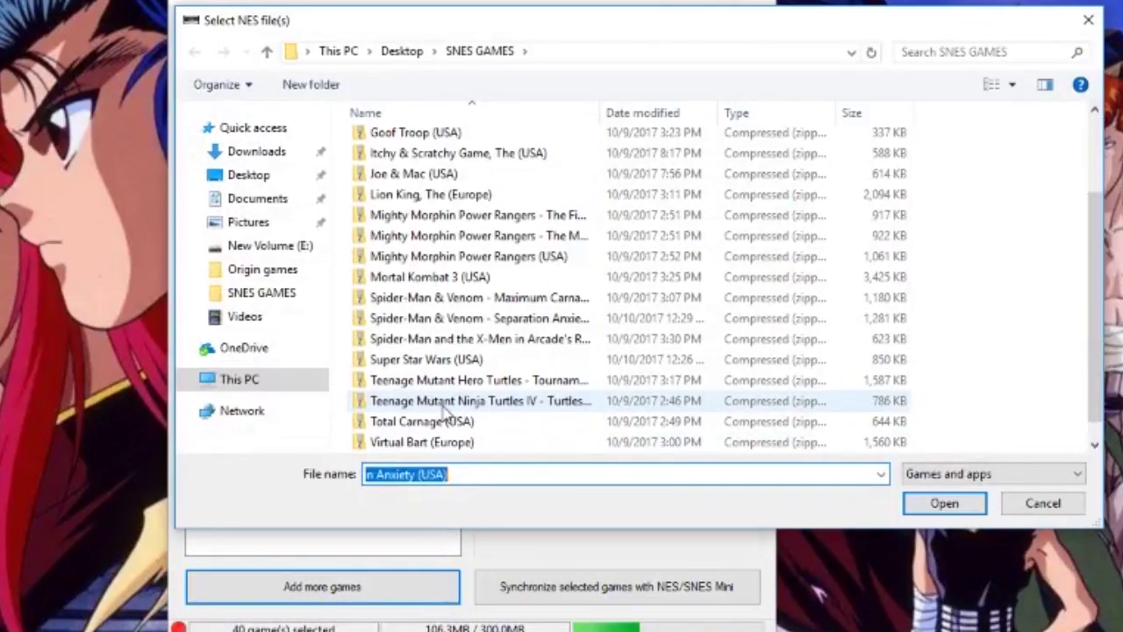
{"action": "double_click", "coordinate": [430, 359]}
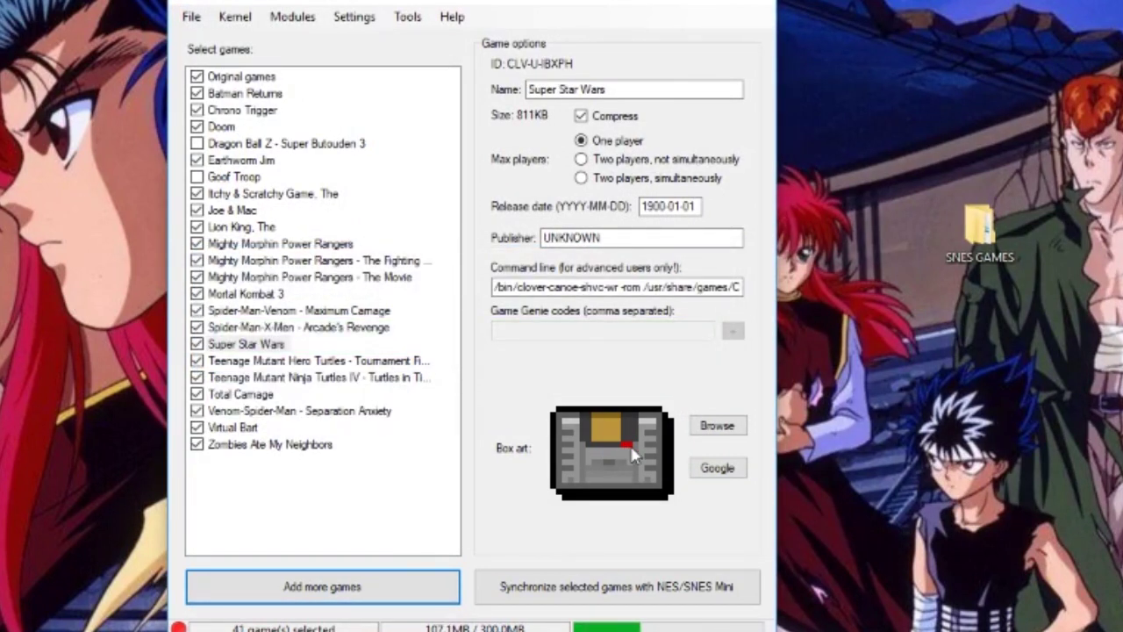
{"action": "left_click", "coordinate": [743, 467]}
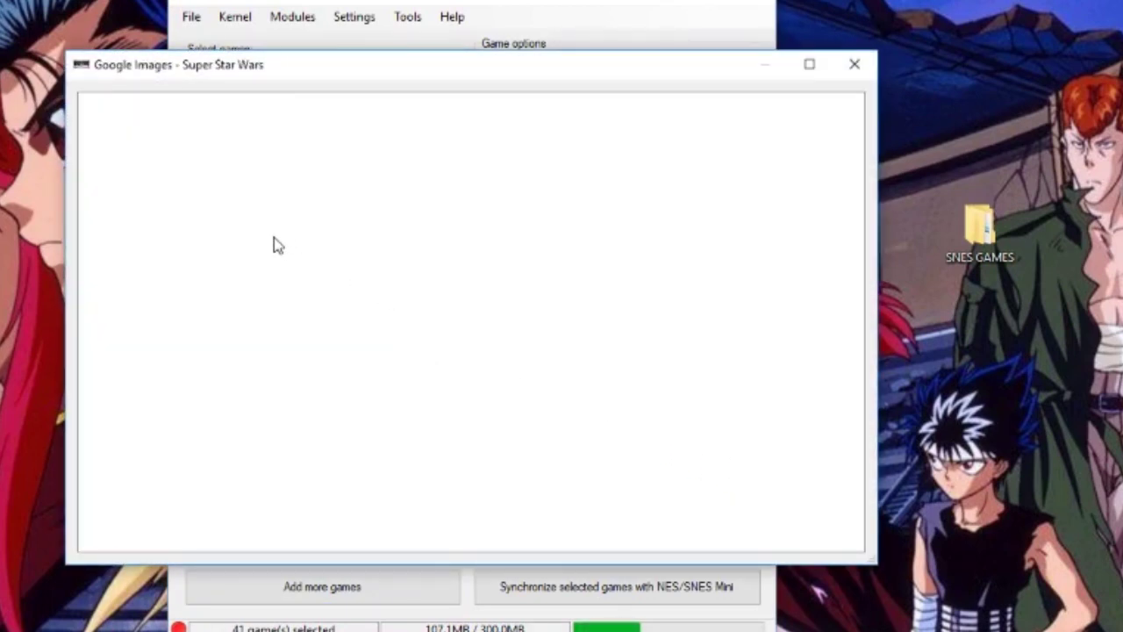
{"action": "double_click", "coordinate": [254, 223]}
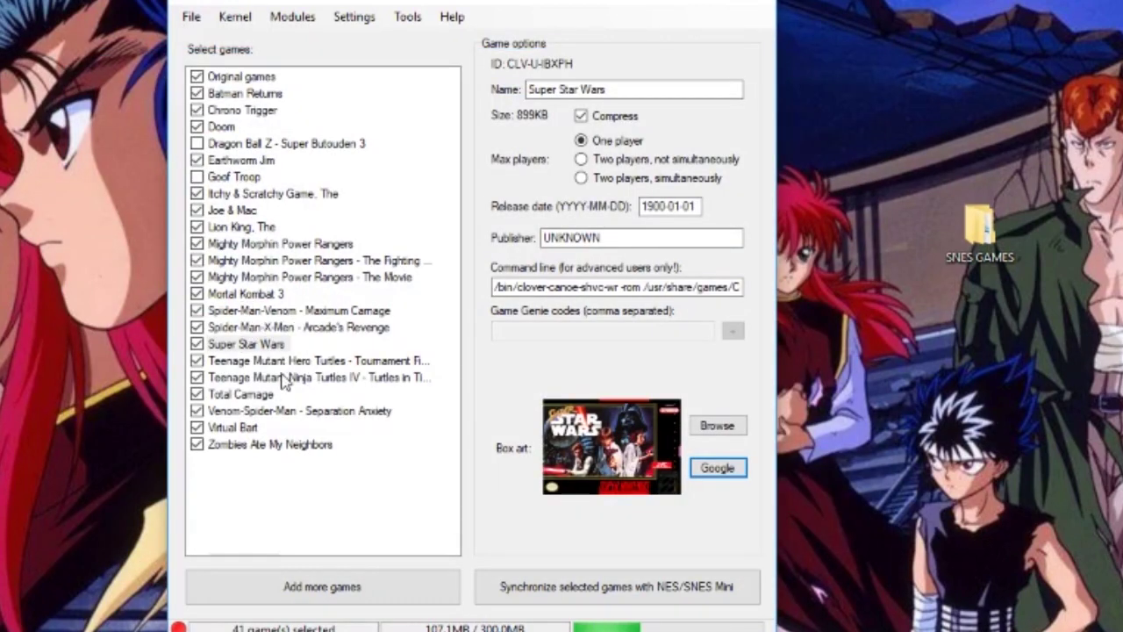
Set the box art of Venom-Spider-Man - Separation Anxiety to the 693x508 cover from Google Images.
{"action": "left_click", "coordinate": [281, 410]}
{"action": "left_click", "coordinate": [281, 410]}
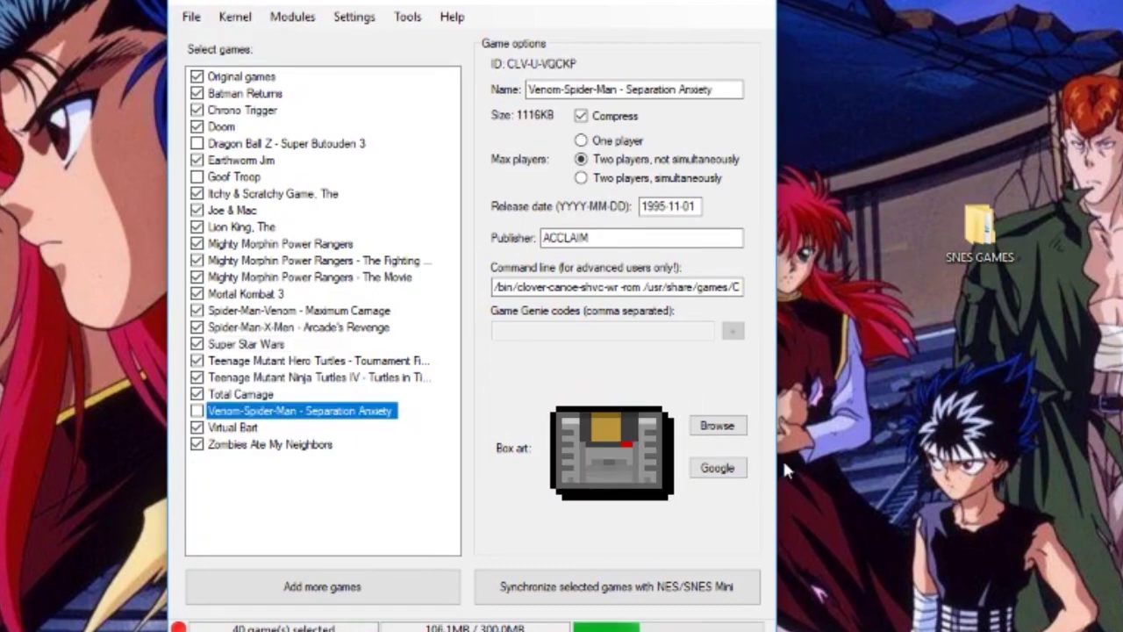
{"action": "left_click", "coordinate": [740, 469]}
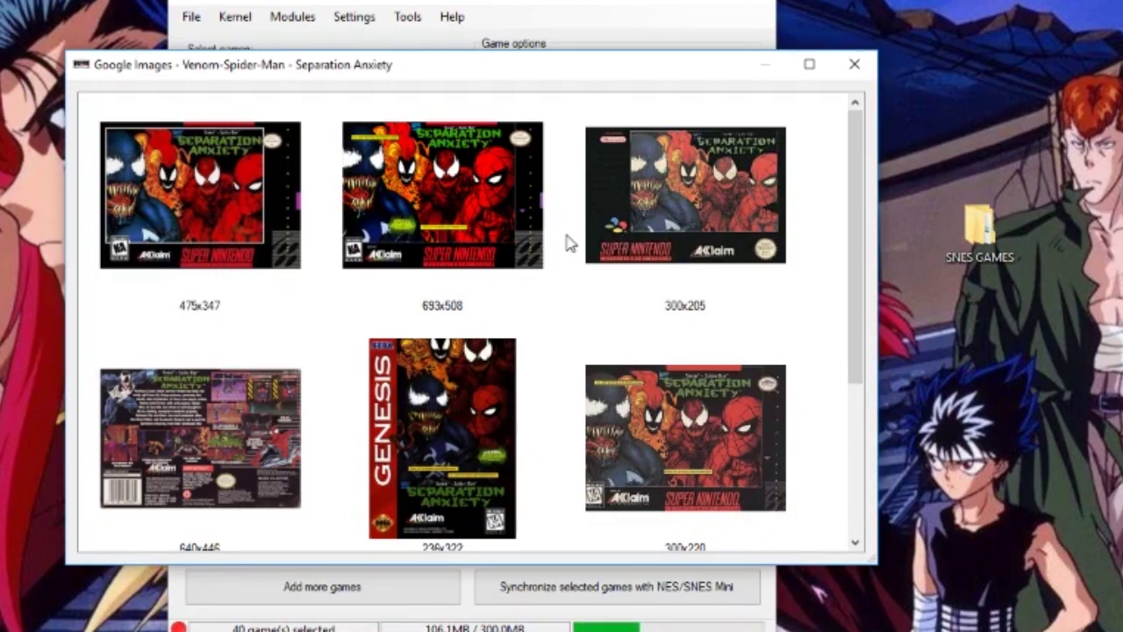
{"action": "double_click", "coordinate": [428, 235]}
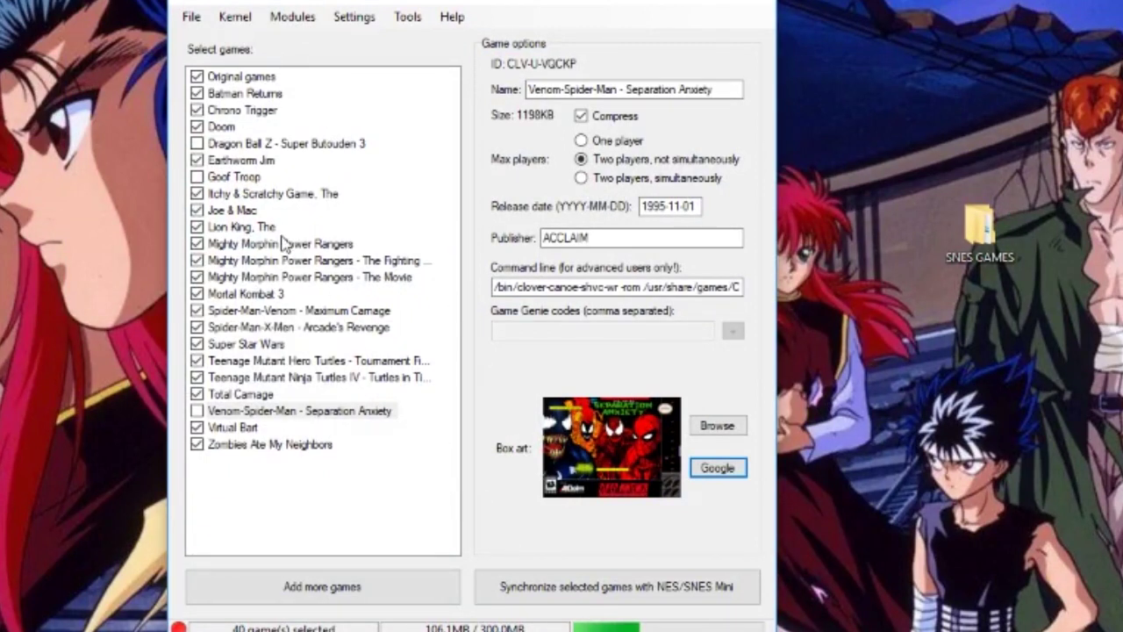
Check the game options of Mighty Morphin Power Rangers and synchronize the selected games with the SNES Mini.
{"action": "left_click", "coordinate": [276, 195]}
{"action": "left_click", "coordinate": [269, 246]}
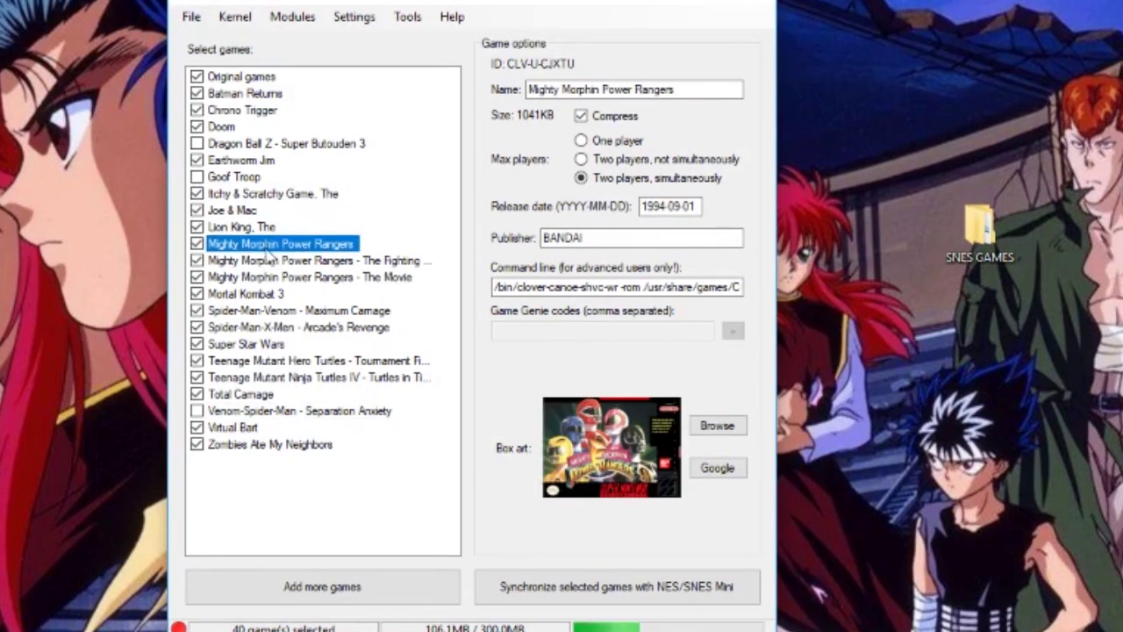
{"action": "left_click", "coordinate": [575, 588]}
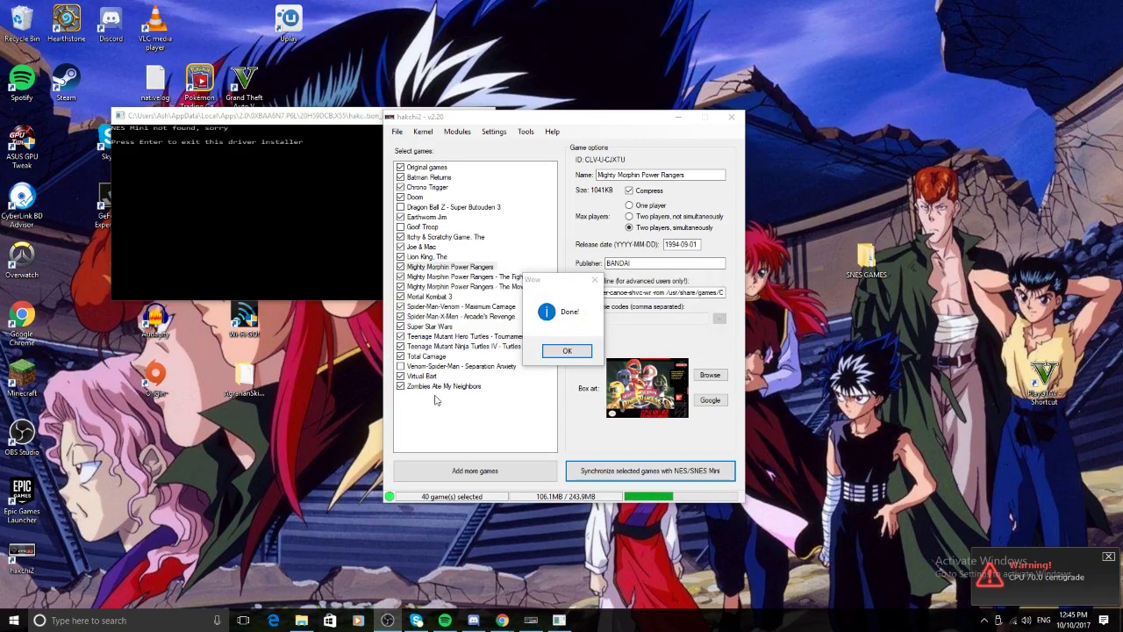
Include Venom-Spider-Man - Separation Anxiety in the selection, synchronize the games with the console again and start the driver installation.
{"action": "left_click", "coordinate": [545, 352]}
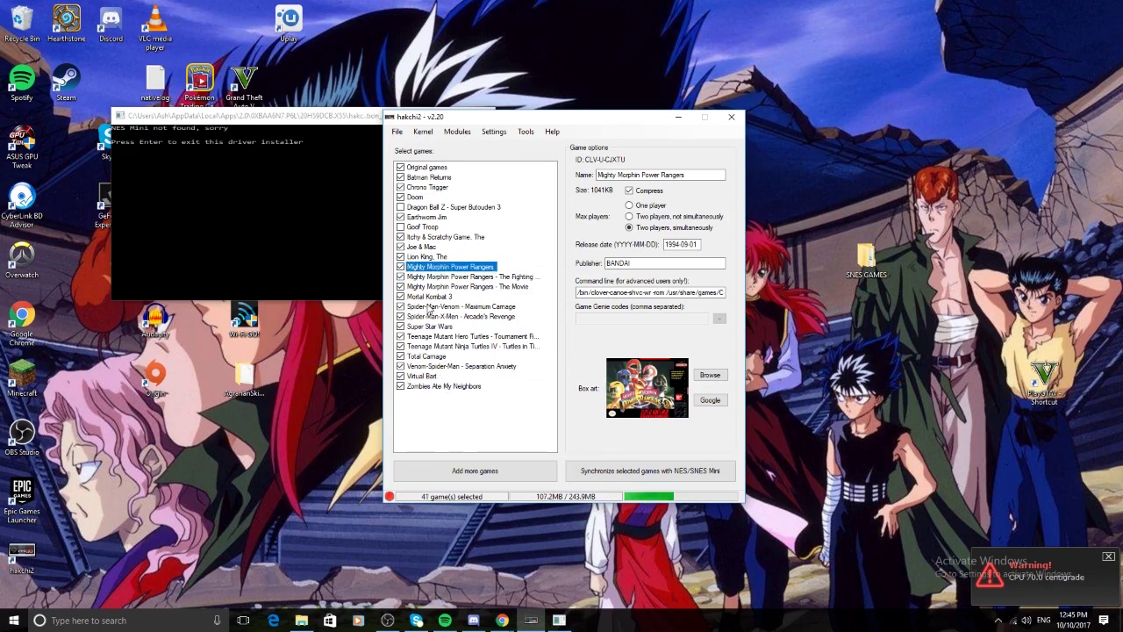
{"action": "left_click", "coordinate": [630, 471]}
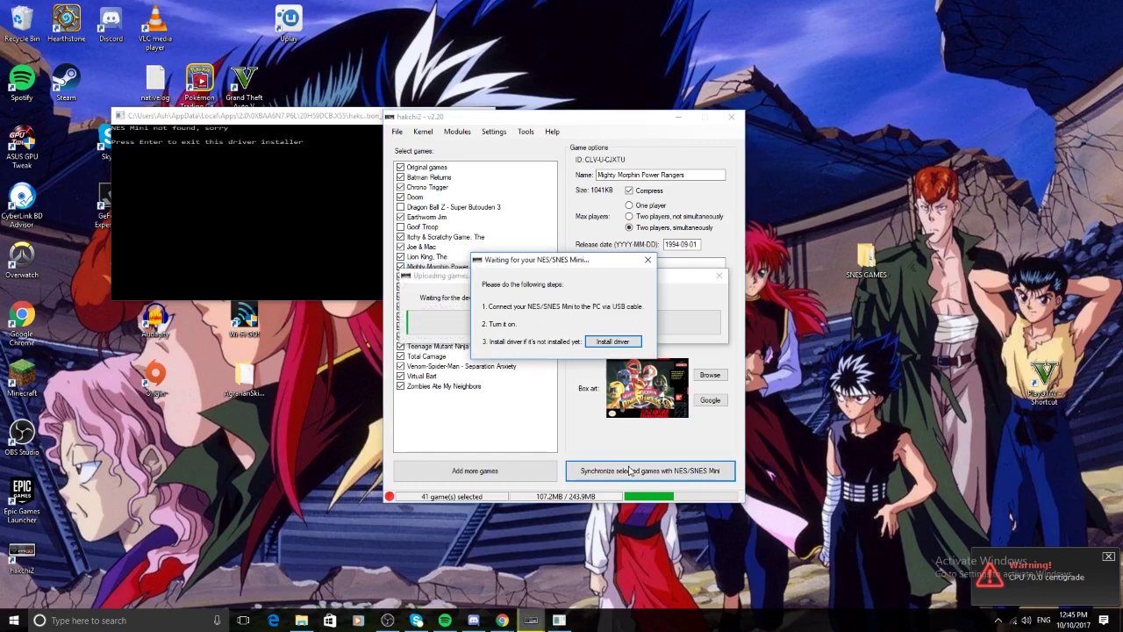
{"action": "left_click", "coordinate": [612, 342]}
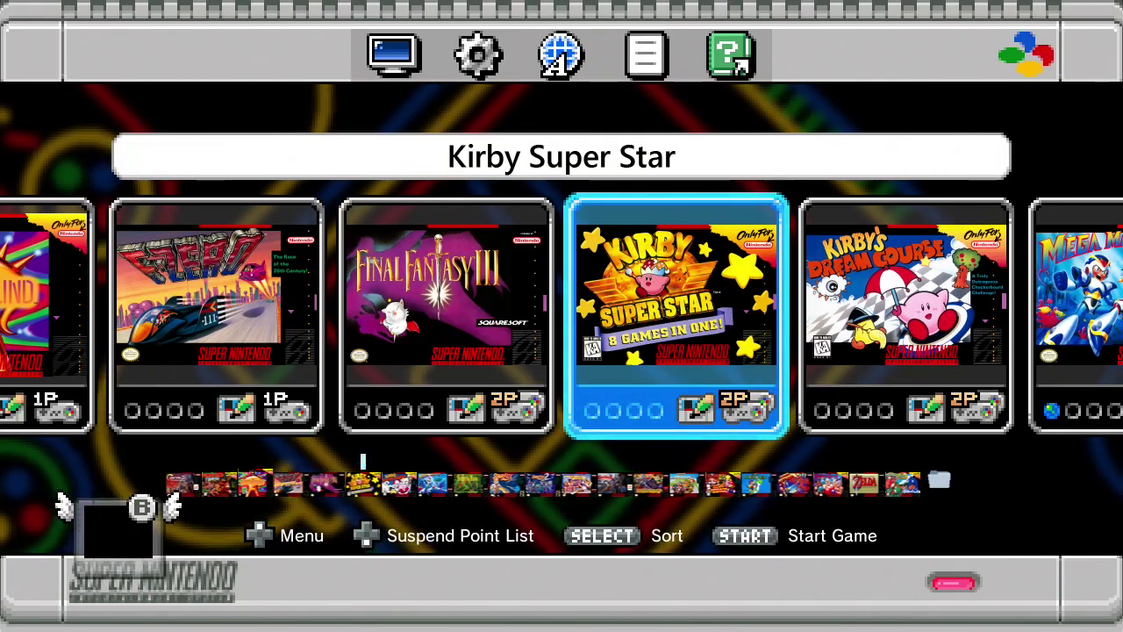
Browse the original games in the SNES Mini carousel and enter the folder holding the added games.
{"action": "key", "text": "Right"}
{"action": "key", "text": "Right"}
{"action": "key", "text": "Right"}
{"action": "key", "text": "Right"}
{"action": "key", "text": "Right"}
{"action": "key", "text": "Right"}
{"action": "key", "text": "Right"}
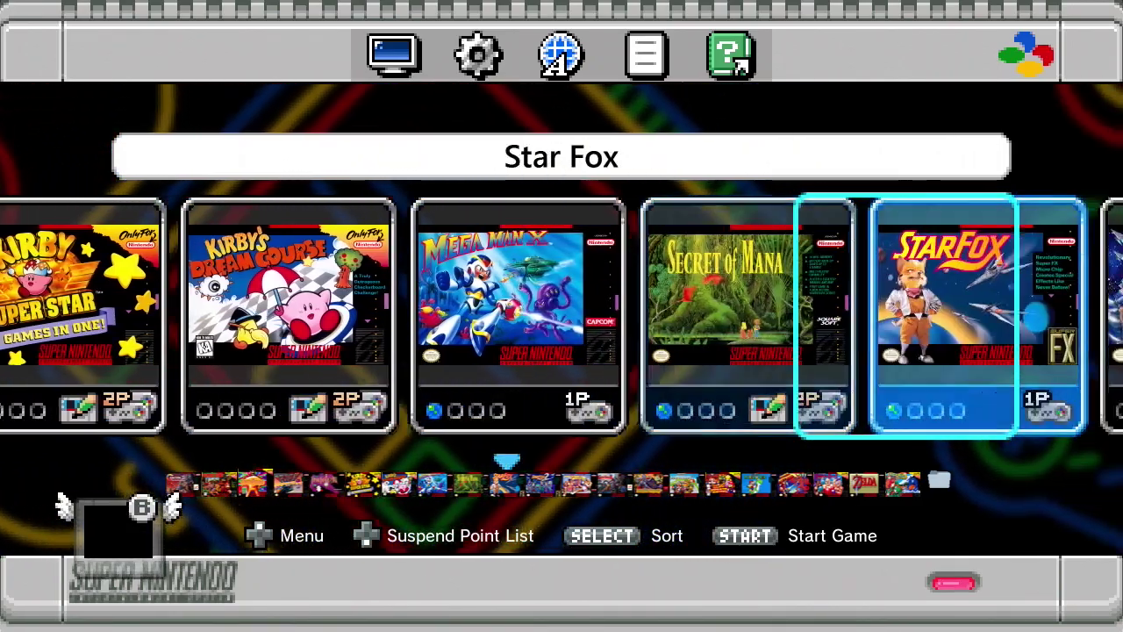
{"action": "key", "text": "Right"}
{"action": "key", "text": "Right"}
{"action": "key", "text": "Right"}
{"action": "key", "text": "Right"}
{"action": "key", "text": "Right"}
{"action": "key", "text": "Right"}
{"action": "key", "text": "Right"}
{"action": "key", "text": "Right"}
{"action": "key", "text": "Right"}
{"action": "key", "text": "Right"}
{"action": "key", "text": "Right"}
{"action": "key", "text": "Right"}
{"action": "key", "text": "Right"}
{"action": "key", "text": "Right"}
{"action": "key", "text": "Right"}
{"action": "key", "text": "Right"}
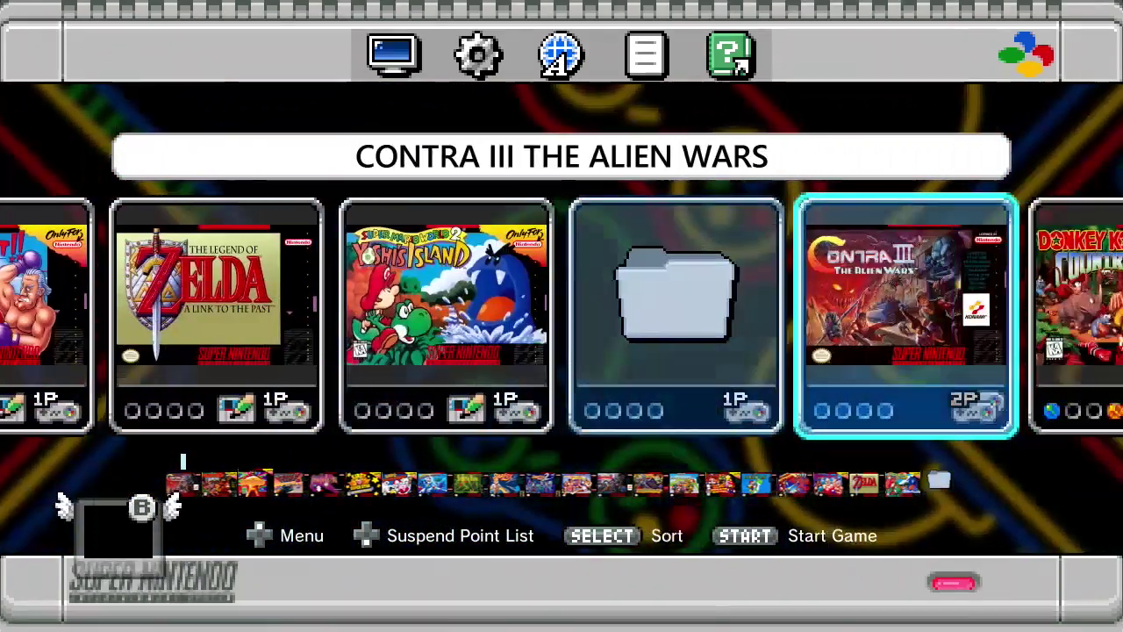
{"action": "key", "text": "Right"}
{"action": "key", "text": "Right"}
{"action": "key", "text": "Right"}
{"action": "key", "text": "Right"}
{"action": "key", "text": "Right"}
{"action": "key", "text": "Right"}
{"action": "key", "text": "Right"}
{"action": "key", "text": "Right"}
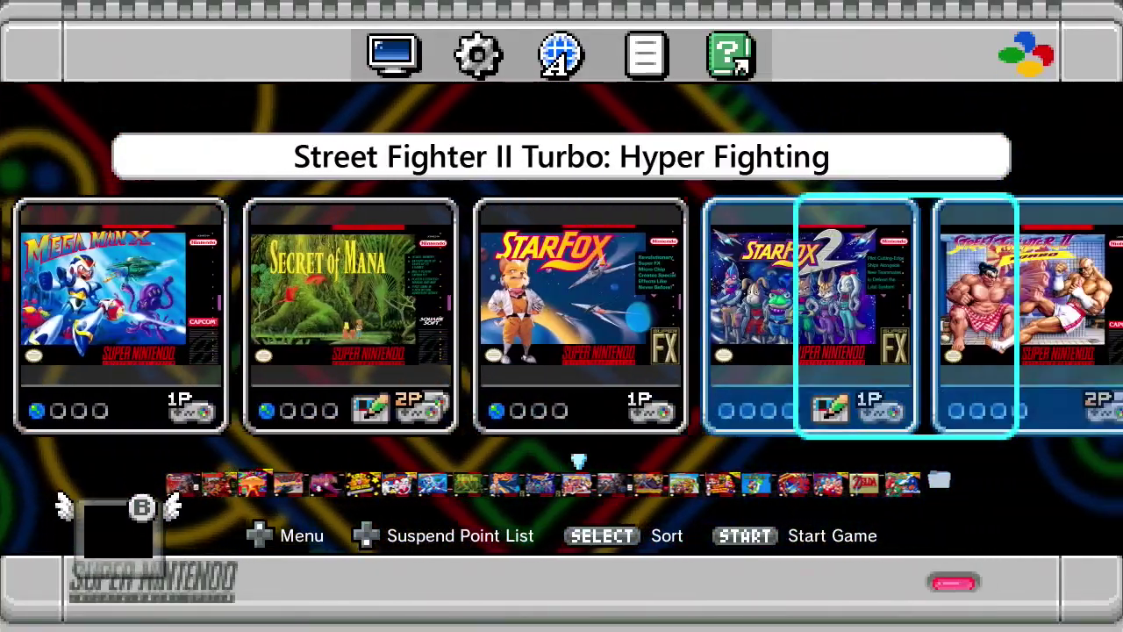
{"action": "key", "text": "Right"}
{"action": "key", "text": "Right"}
{"action": "key", "text": "Right"}
{"action": "key", "text": "Right"}
{"action": "key", "text": "Right"}
{"action": "key", "text": "Right"}
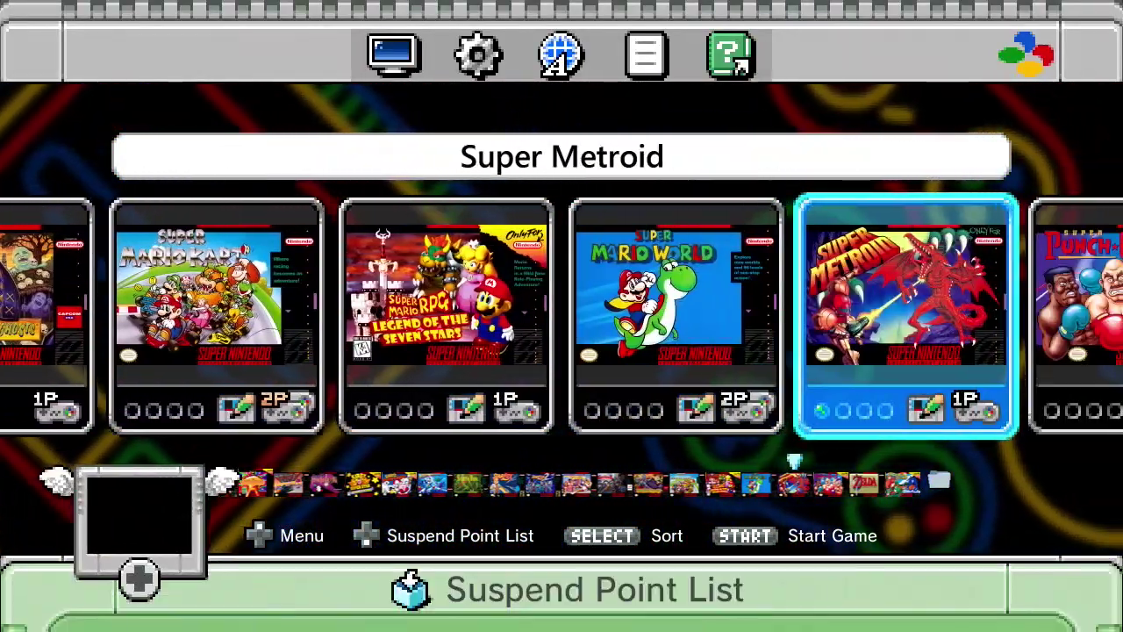
{"action": "key", "text": "Right"}
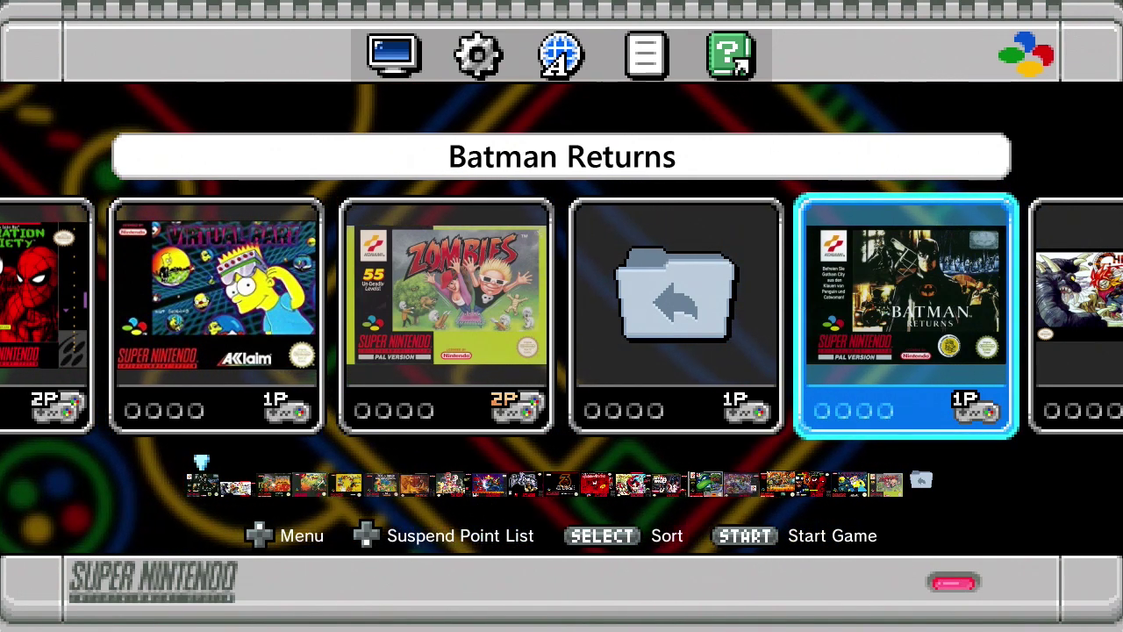
Look through the added games in the folder from Batman Returns onward, cycling round to Mighty Morphin Power Rangers - The Fighting Edition.
{"action": "key", "text": "Right"}
{"action": "key", "text": "Right"}
{"action": "key", "text": "Right"}
{"action": "key", "text": "Right"}
{"action": "key", "text": "Right"}
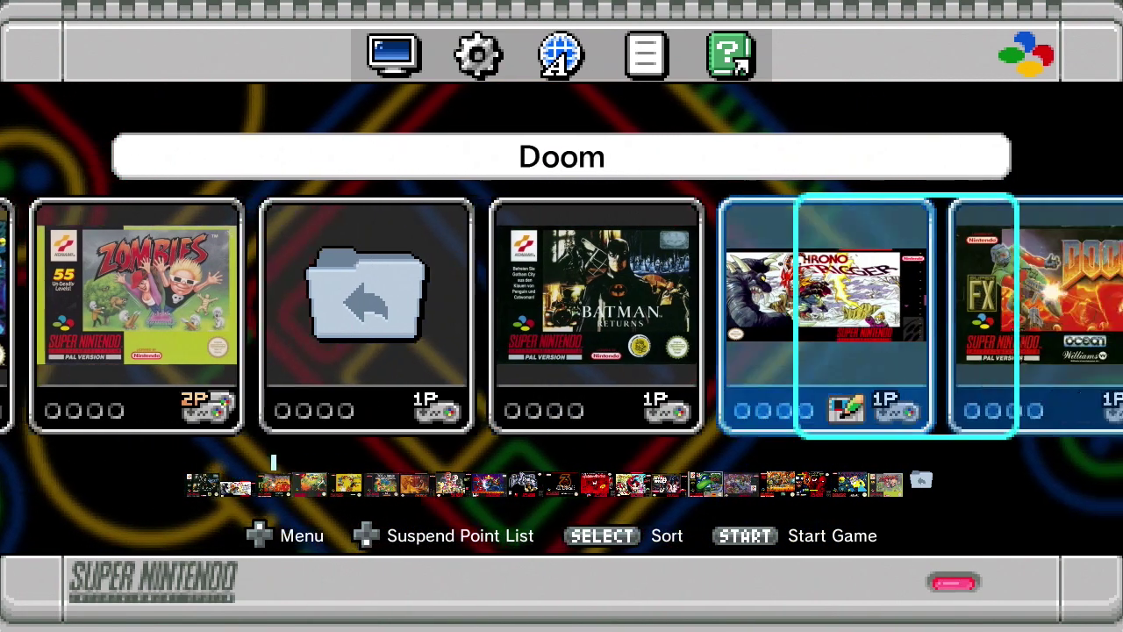
{"action": "key", "text": "Right"}
{"action": "key", "text": "Right"}
{"action": "key", "text": "Right"}
{"action": "key", "text": "Right"}
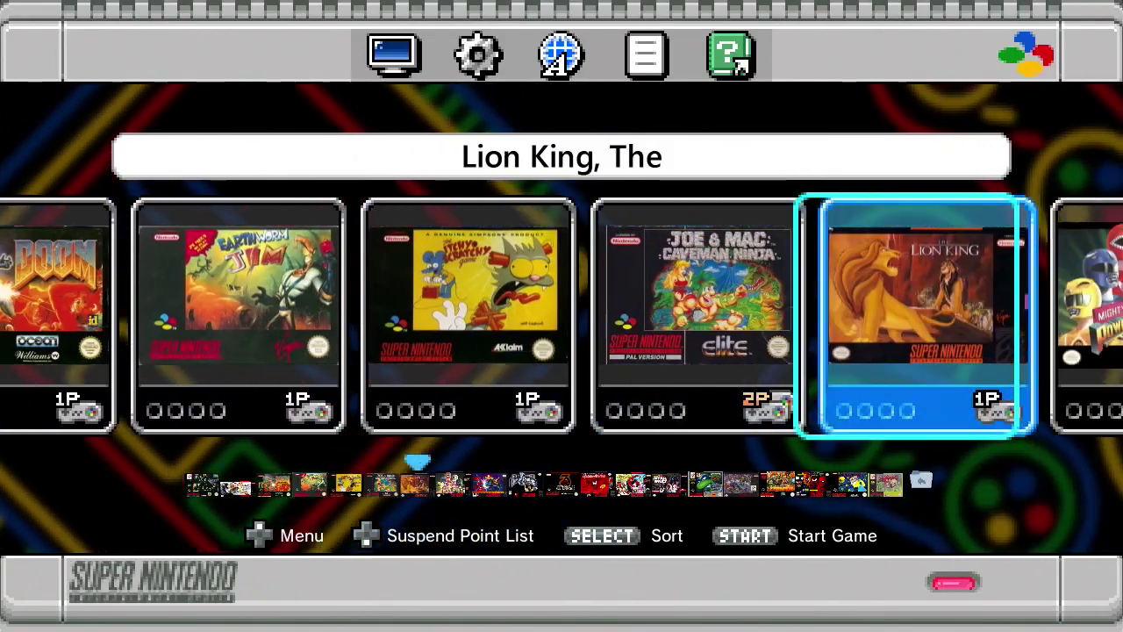
{"action": "key", "text": "Right"}
{"action": "key", "text": "Right"}
{"action": "key", "text": "Right"}
{"action": "key", "text": "Right"}
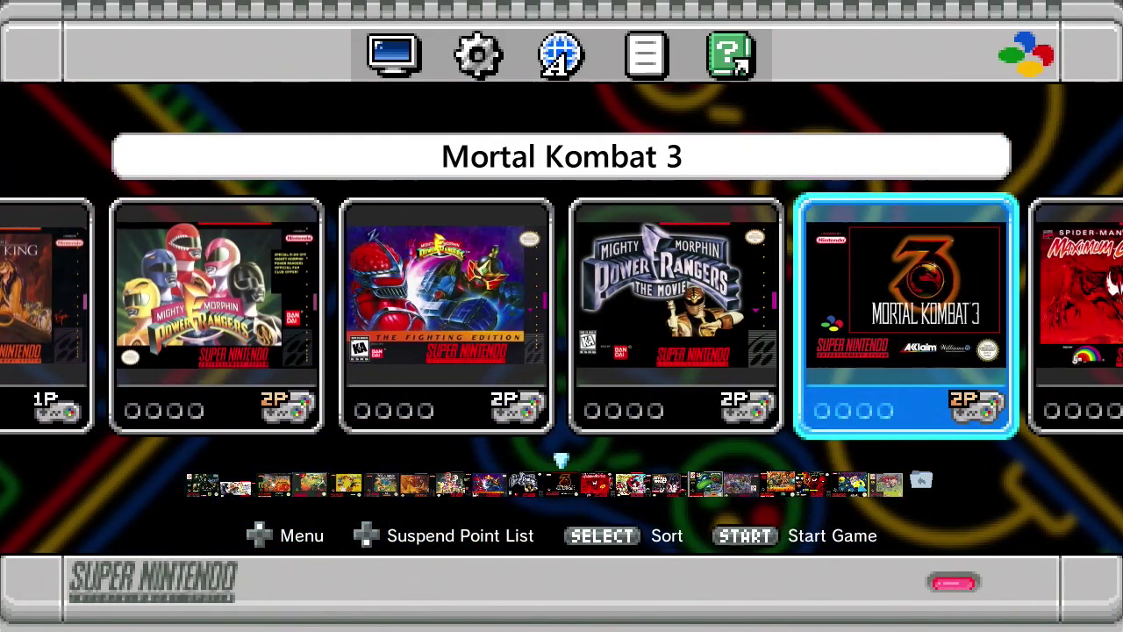
{"action": "key", "text": "Right"}
{"action": "key", "text": "Right"}
{"action": "key", "text": "Right"}
{"action": "key", "text": "Right"}
{"action": "key", "text": "Right"}
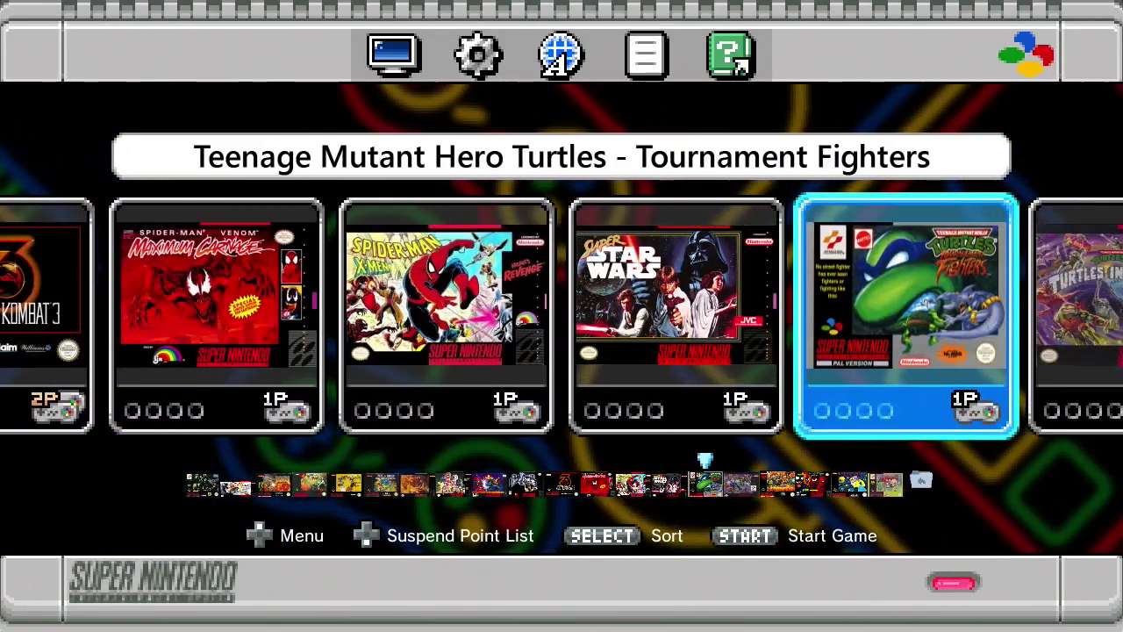
{"action": "key", "text": "Right"}
{"action": "key", "text": "Right"}
{"action": "key", "text": "Right"}
{"action": "key", "text": "Right"}
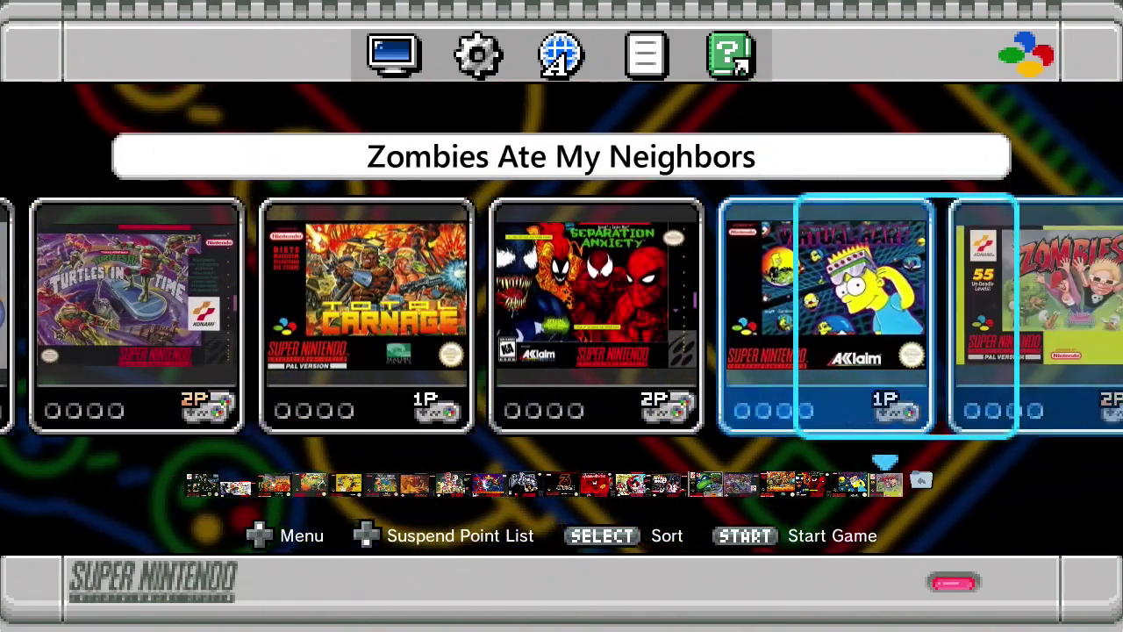
{"action": "key", "text": "Right"}
{"action": "key", "text": "Right"}
{"action": "key", "text": "Right"}
{"action": "key", "text": "Right"}
{"action": "key", "text": "Right"}
{"action": "key", "text": "Right"}
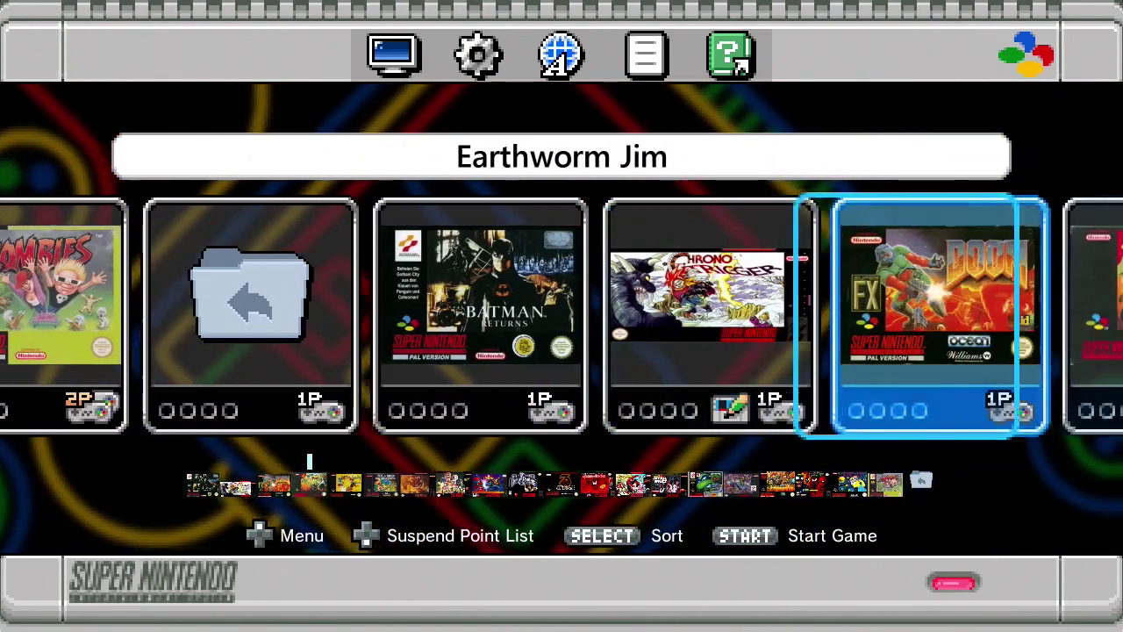
{"action": "key", "text": "Right"}
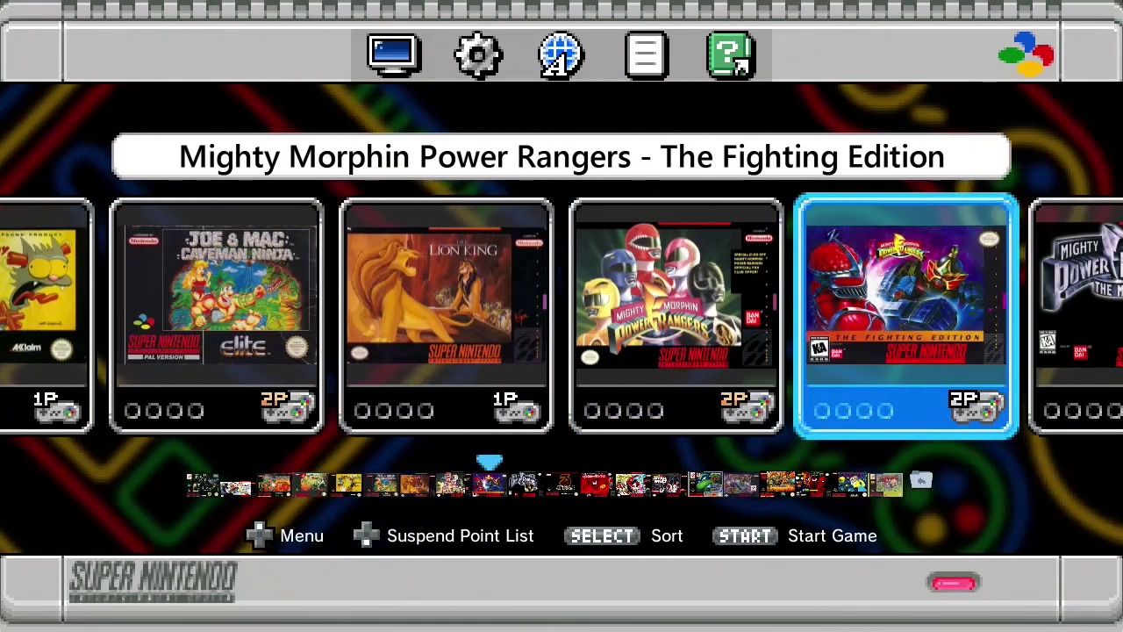